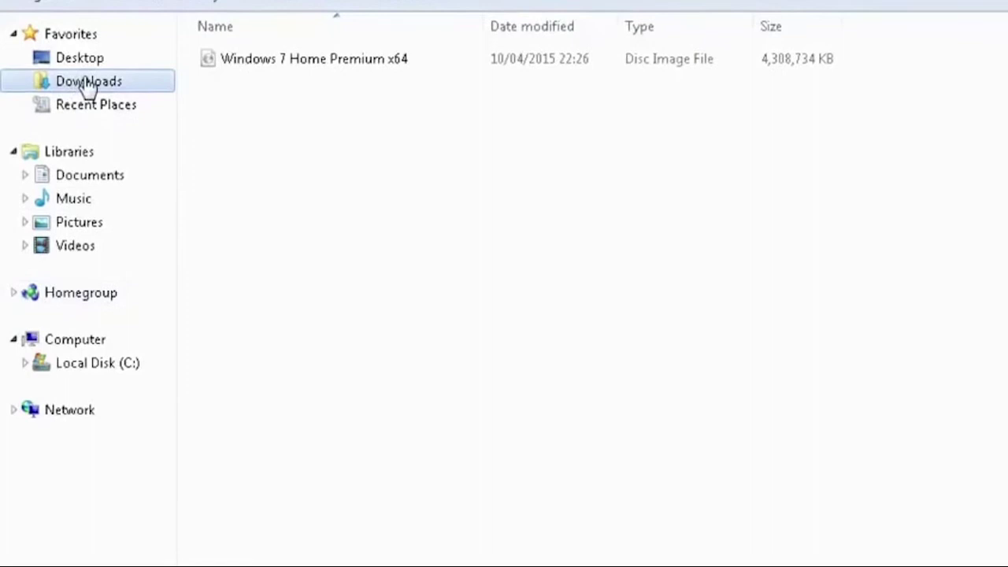
# - Select the Windows 7 Home Premium x64 ISO in Downloads, then switch to the Computer view
pyautogui.click(223, 55)
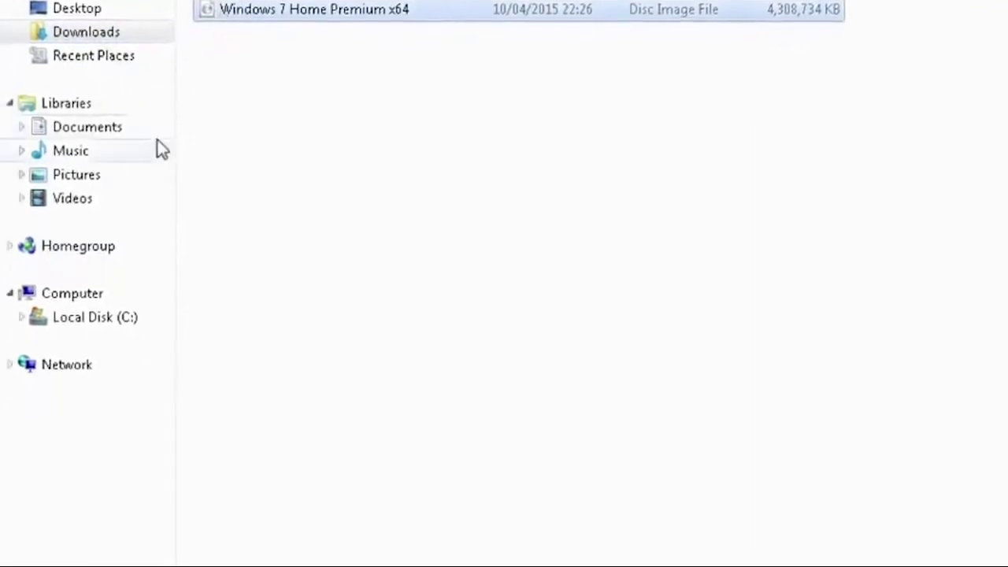
pyautogui.click(95, 288)
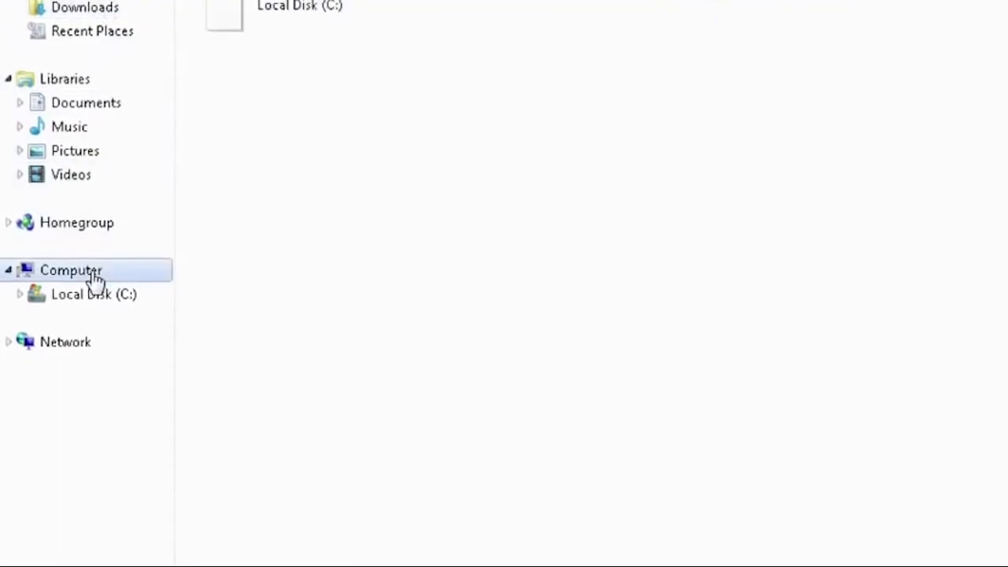
# - Launch Computer Management from Computer and show Disk Management with Disk 0's partitions
pyautogui.rightClick(93, 272)
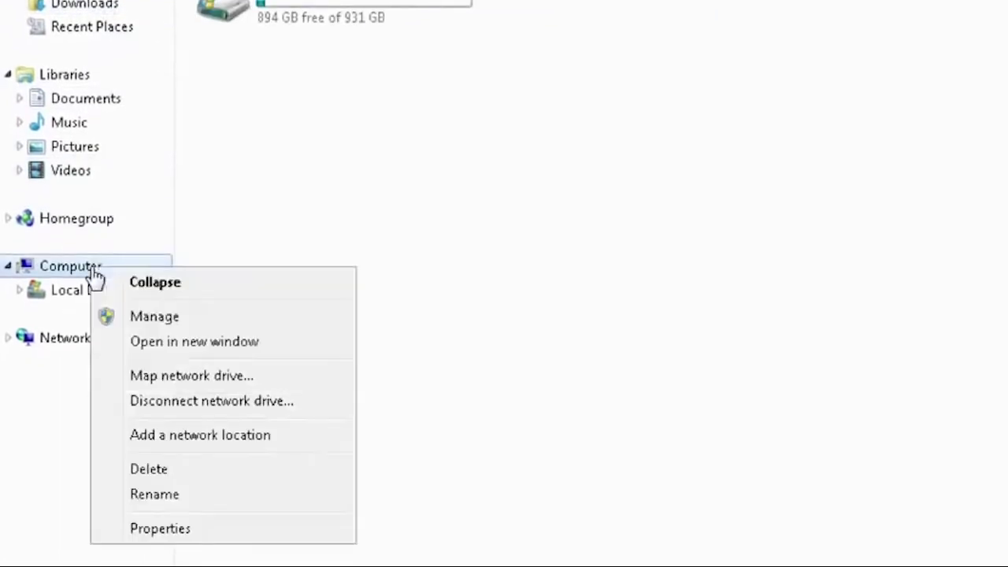
pyautogui.click(142, 316)
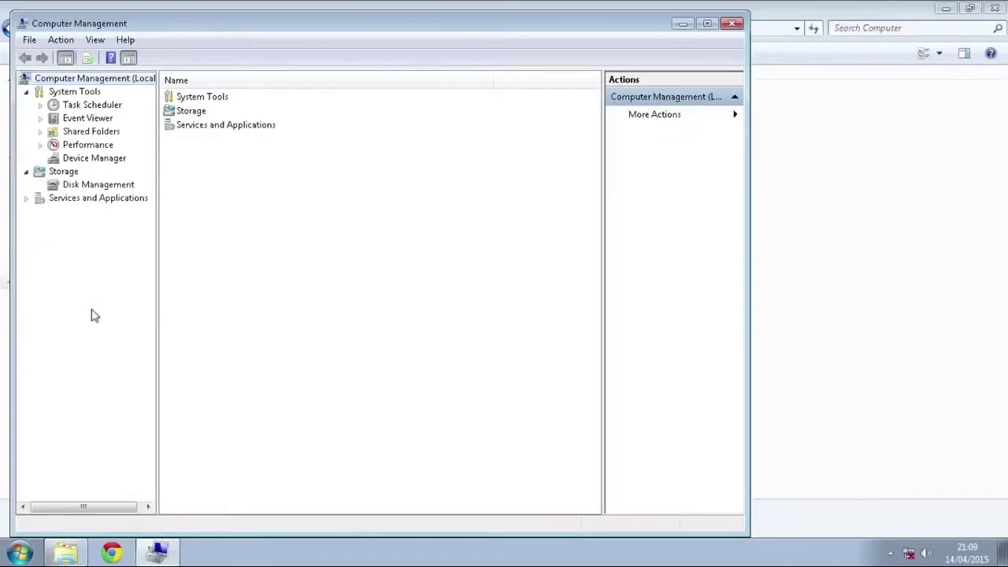
pyautogui.click(117, 185)
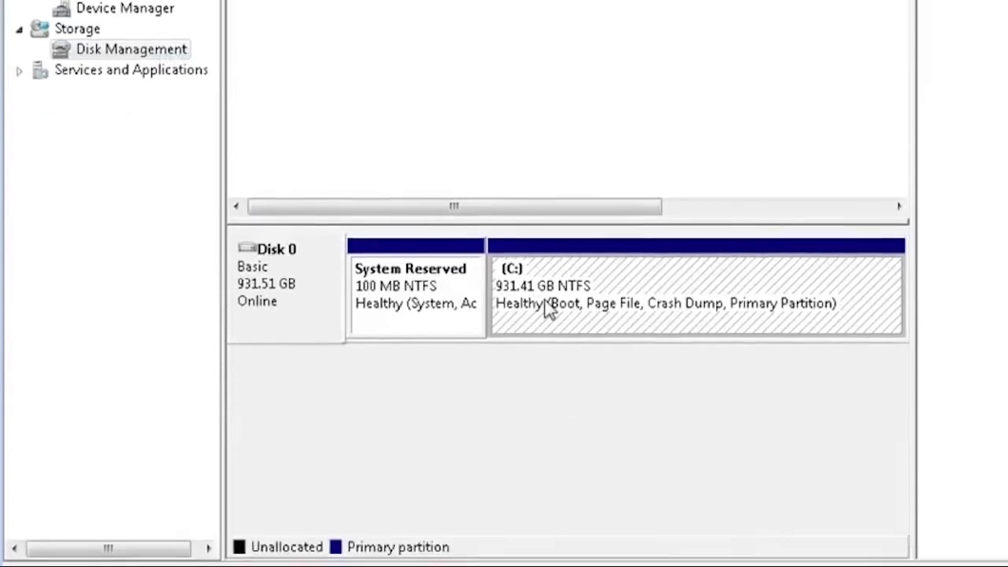
# - Shrink the C: volume by 5000 MB
pyautogui.rightClick(548, 392)
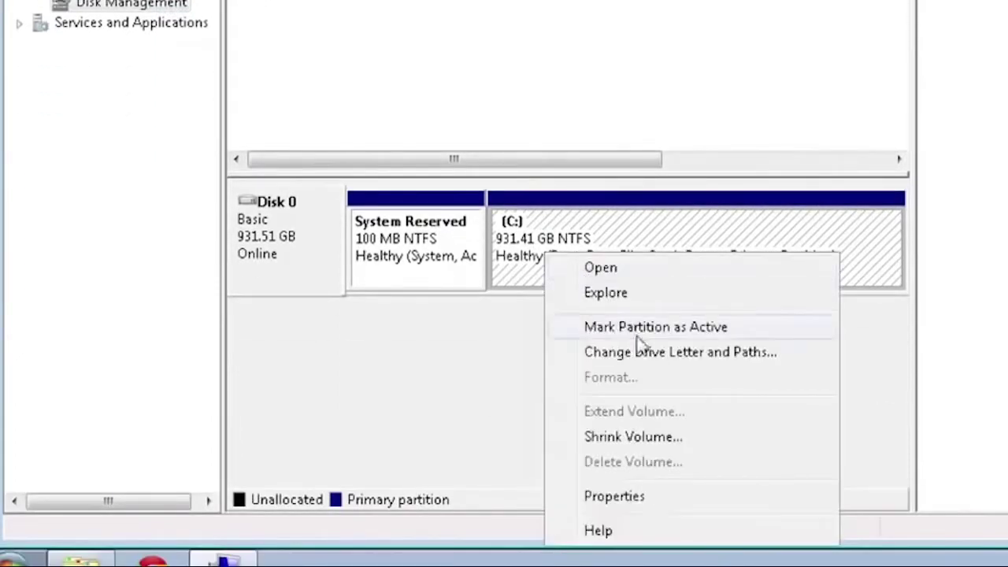
pyautogui.click(662, 434)
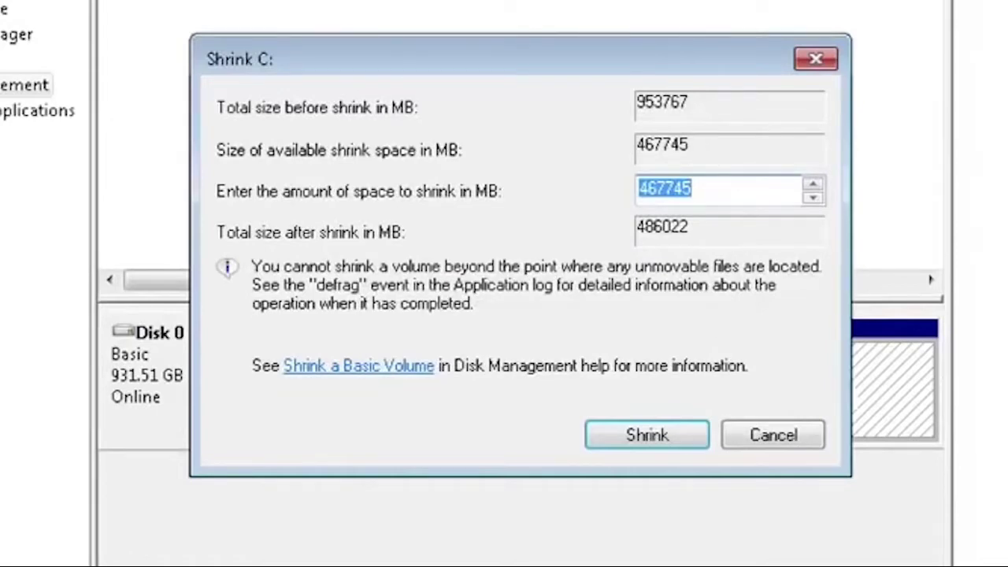
pyautogui.write('5000')
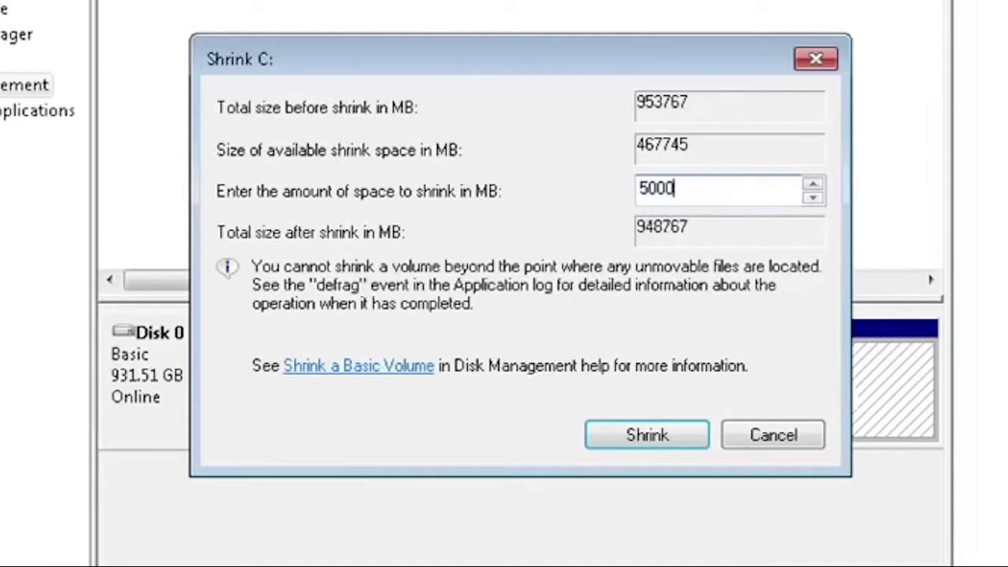
pyautogui.click(677, 447)
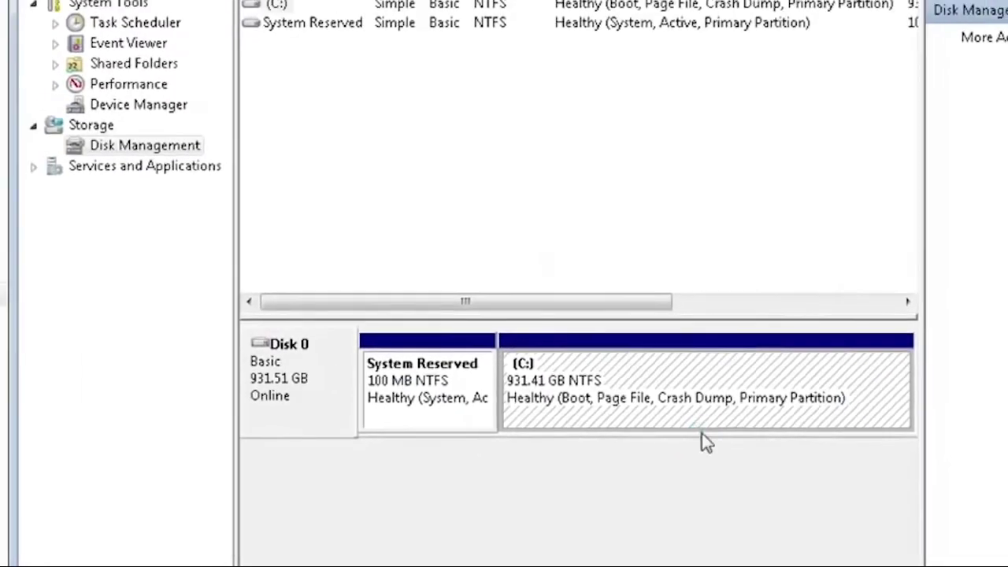
# - Create a full-size 4.88 GB NTFS simple volume as drive D:, labelled 'Install Win7'
pyautogui.click(764, 397)
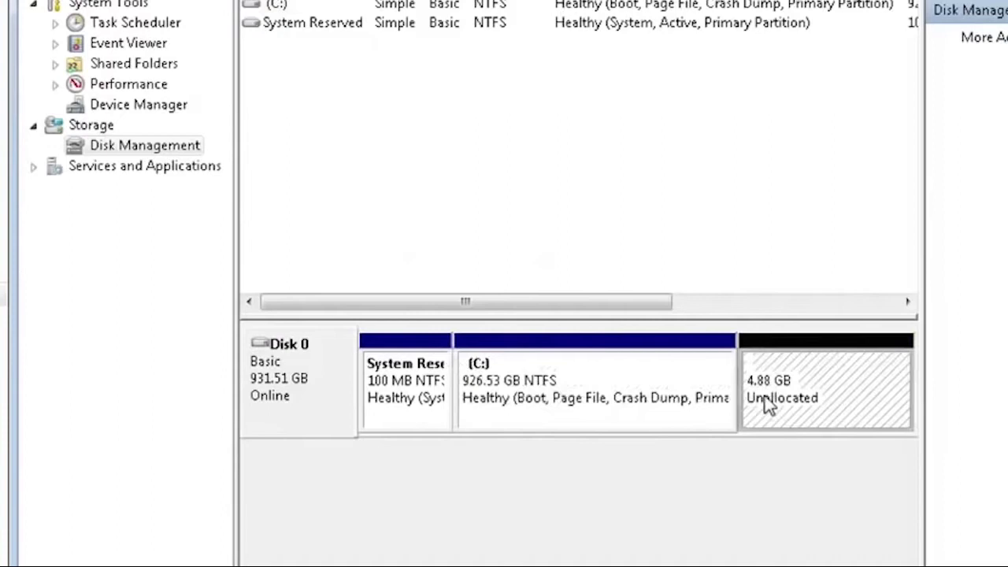
pyautogui.rightClick(767, 404)
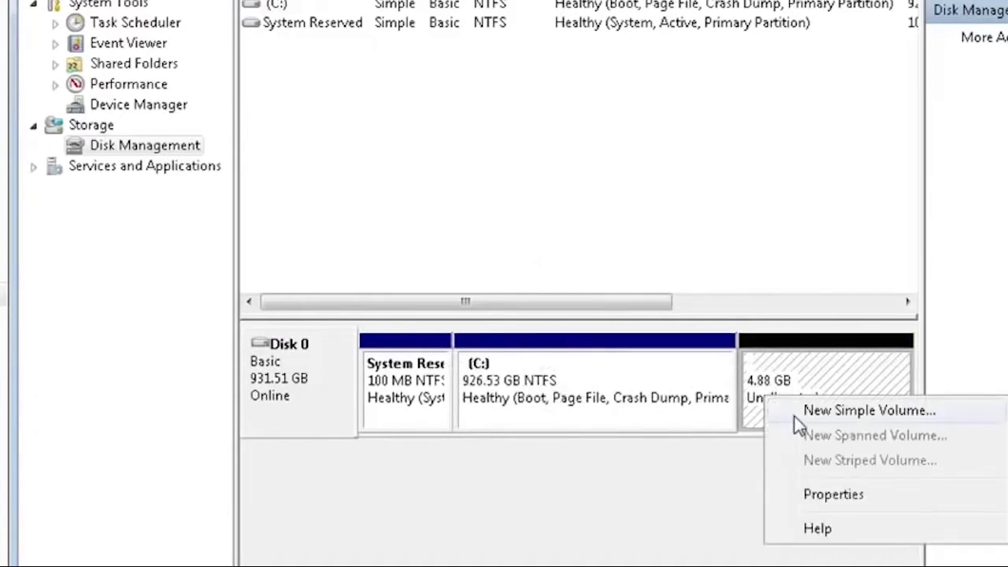
pyautogui.click(794, 416)
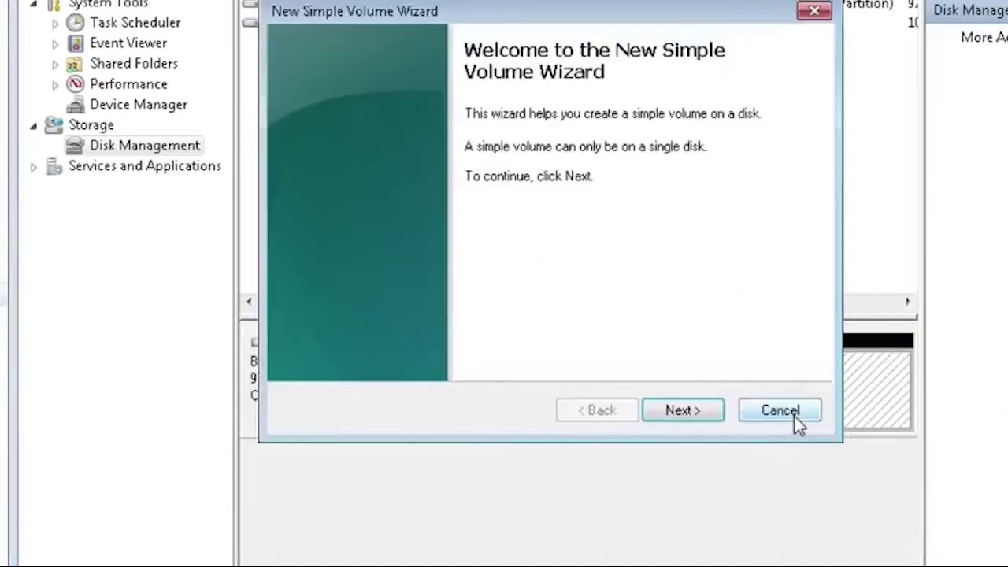
pyautogui.click(697, 416)
pyautogui.click(699, 417)
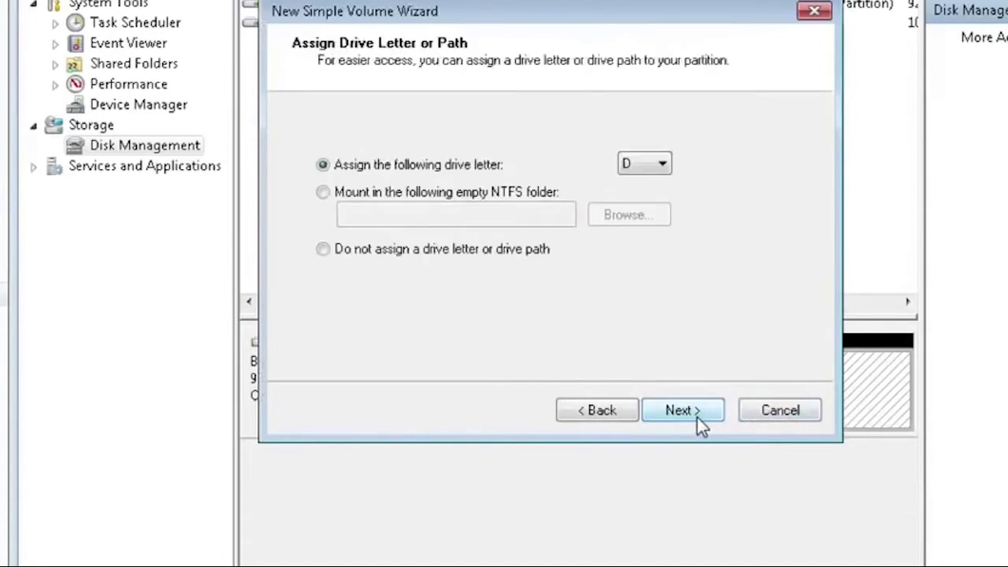
pyautogui.click(699, 417)
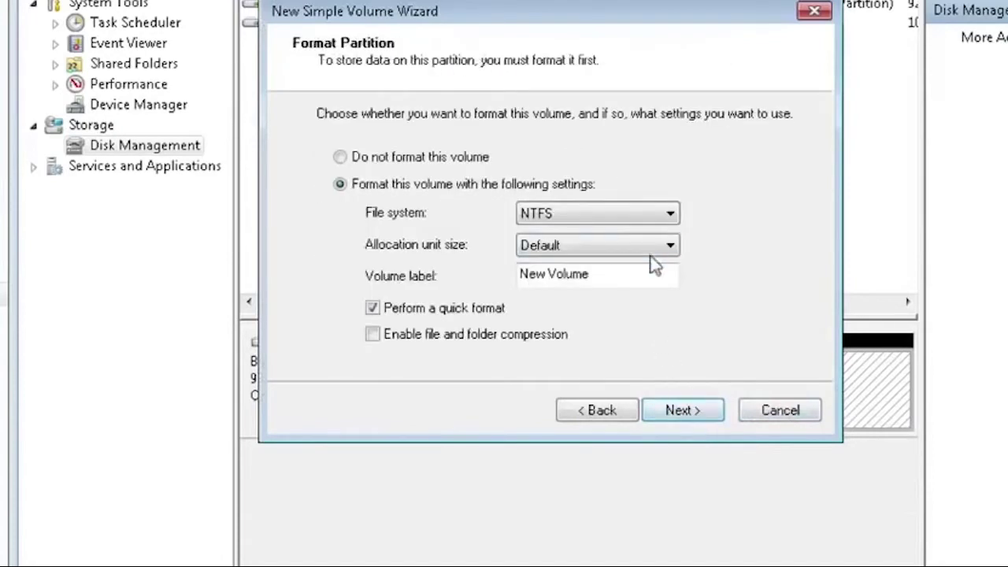
pyautogui.doubleClick(621, 276)
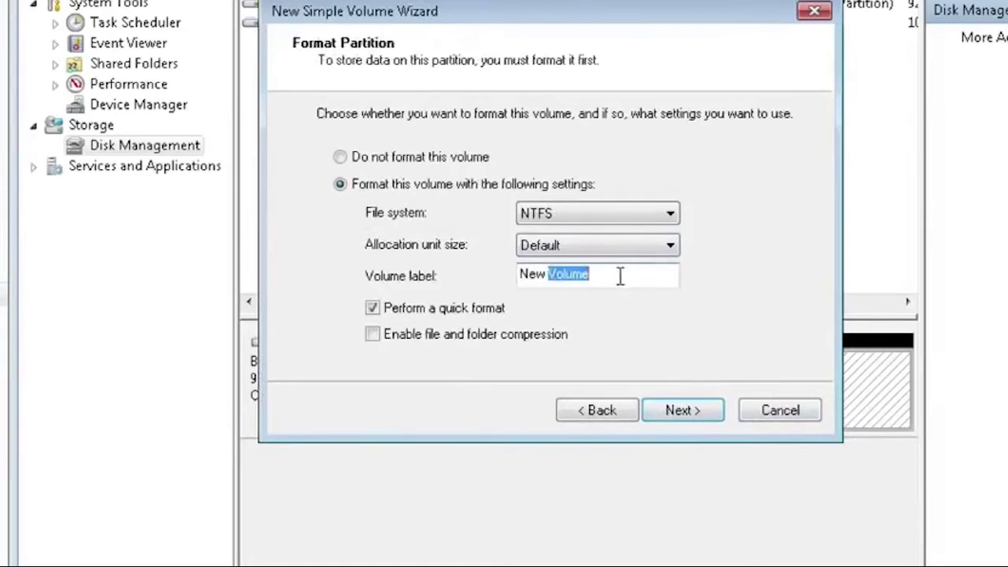
pyautogui.press('BackSpace')
pyautogui.press('BackSpace')
pyautogui.press('BackSpace')
pyautogui.press('BackSpace')
pyautogui.press('BackSpace')
pyautogui.write('Instal')
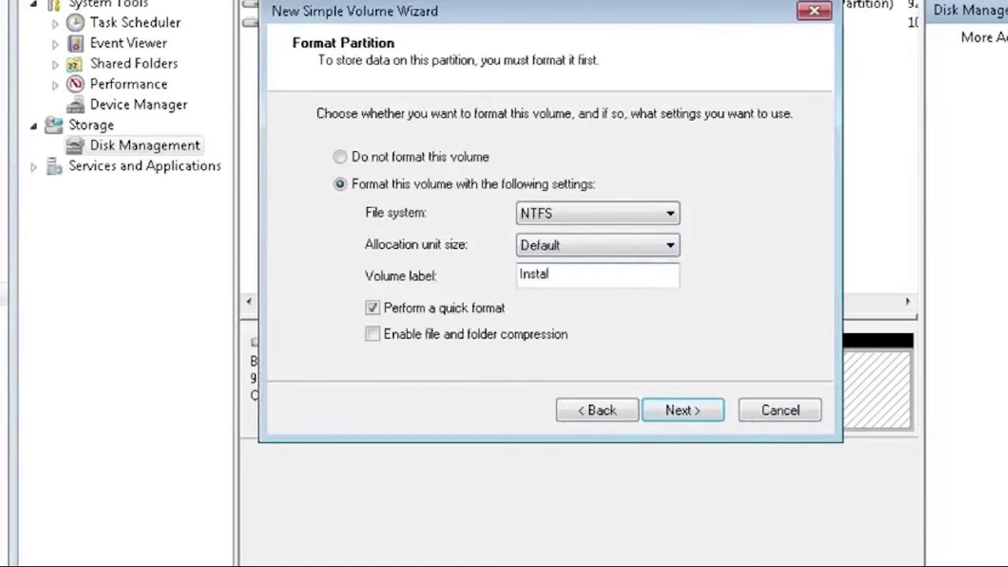
pyautogui.write('l Win7')
pyautogui.click(677, 411)
pyautogui.click(674, 407)
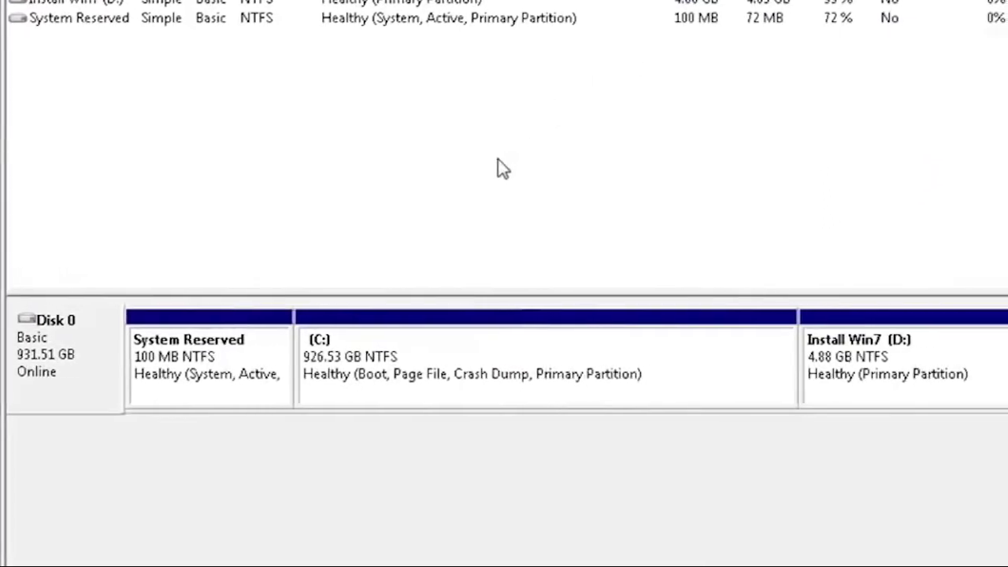
# - Mark the Install Win7 (D:) partition as active and confirm
pyautogui.click(761, 347)
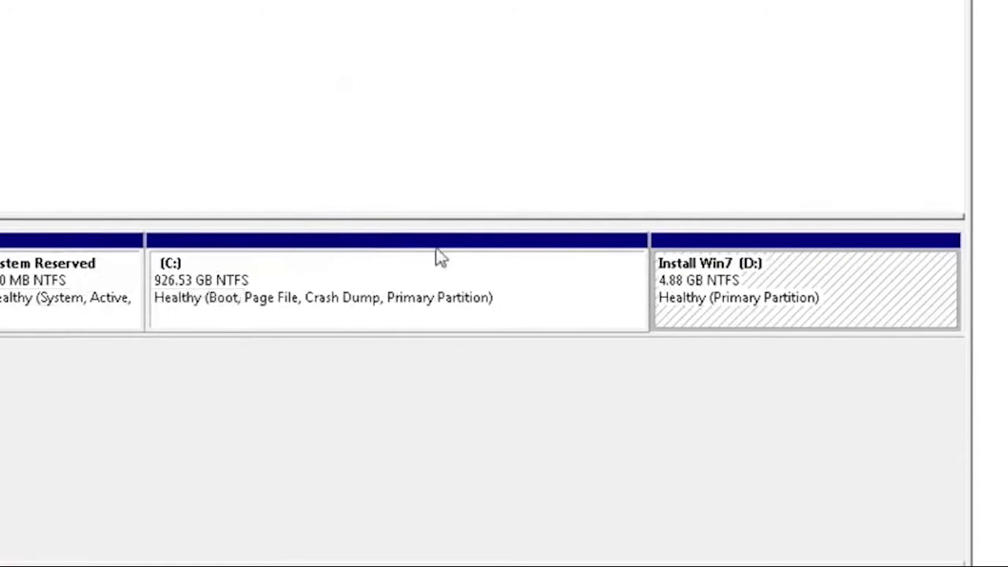
pyautogui.rightClick(735, 277)
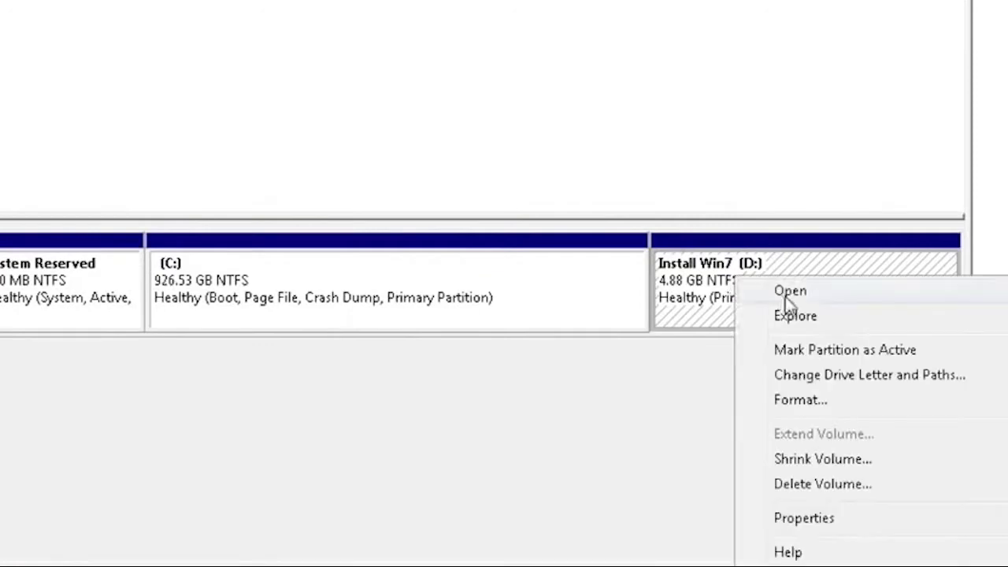
pyautogui.click(821, 348)
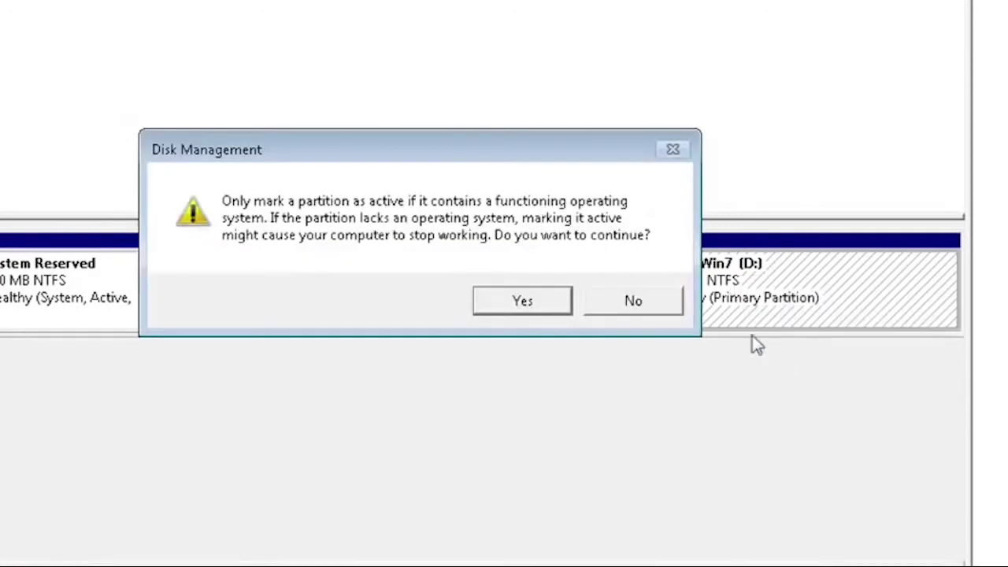
pyautogui.click(538, 305)
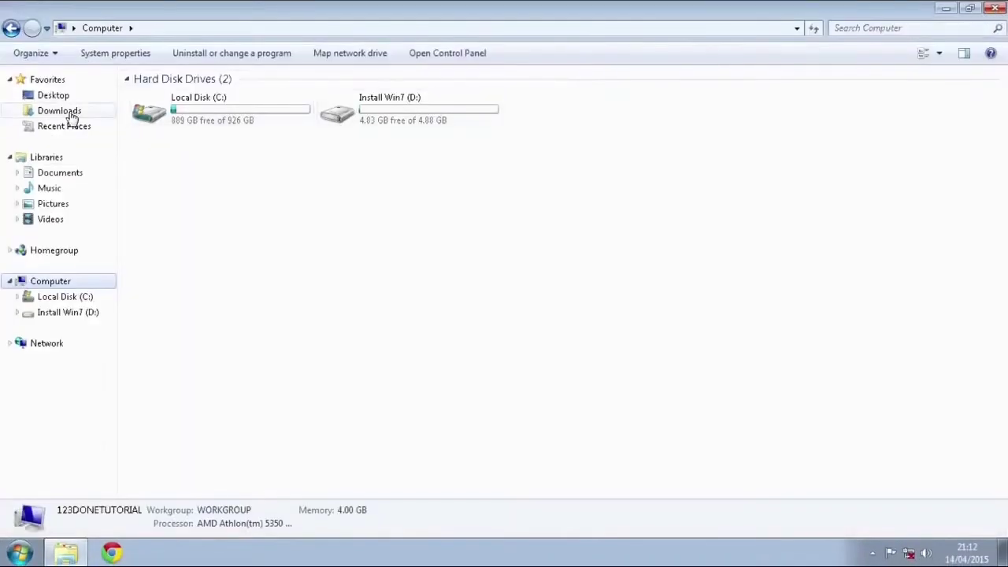
# - Extract the Windows 7 disc image from Downloads onto Install Win7 (D:) with WinRAR
pyautogui.click(69, 114)
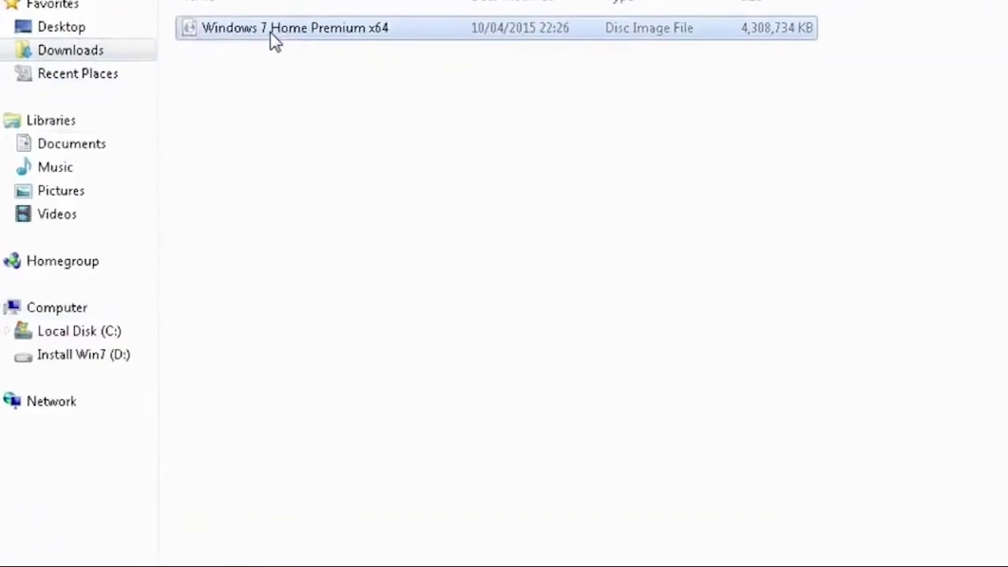
pyautogui.rightClick(270, 33)
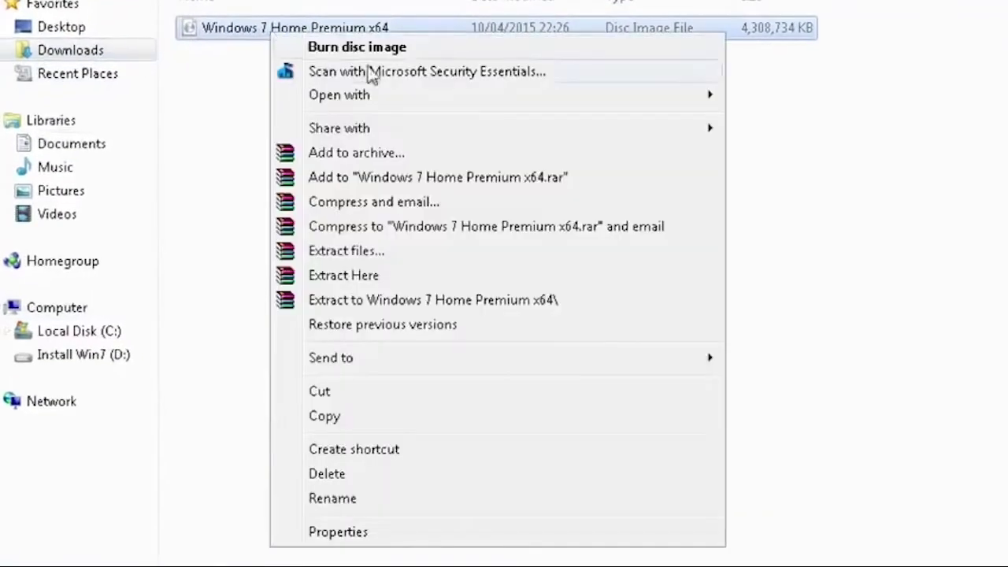
pyautogui.click(440, 246)
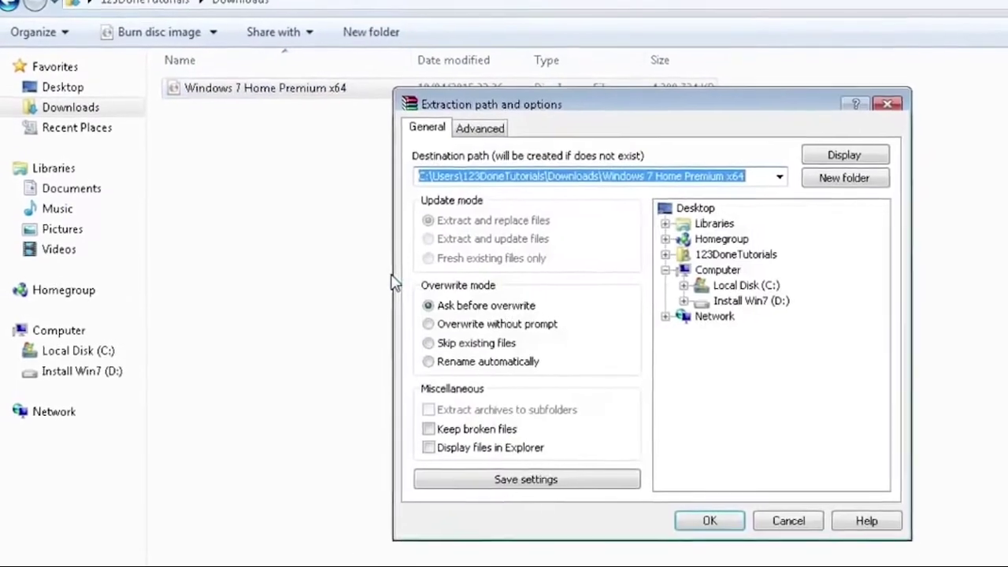
pyautogui.click(716, 302)
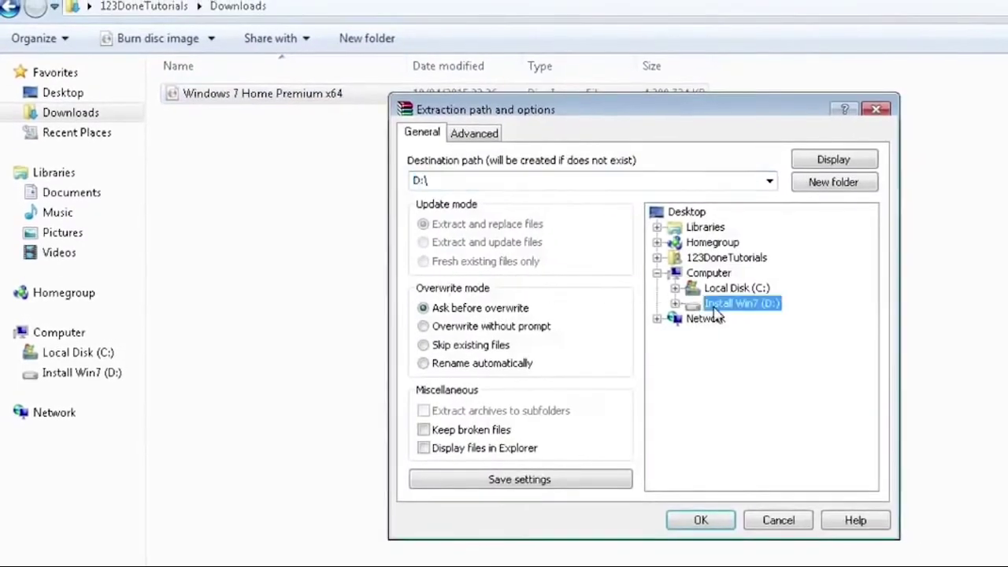
pyautogui.click(716, 522)
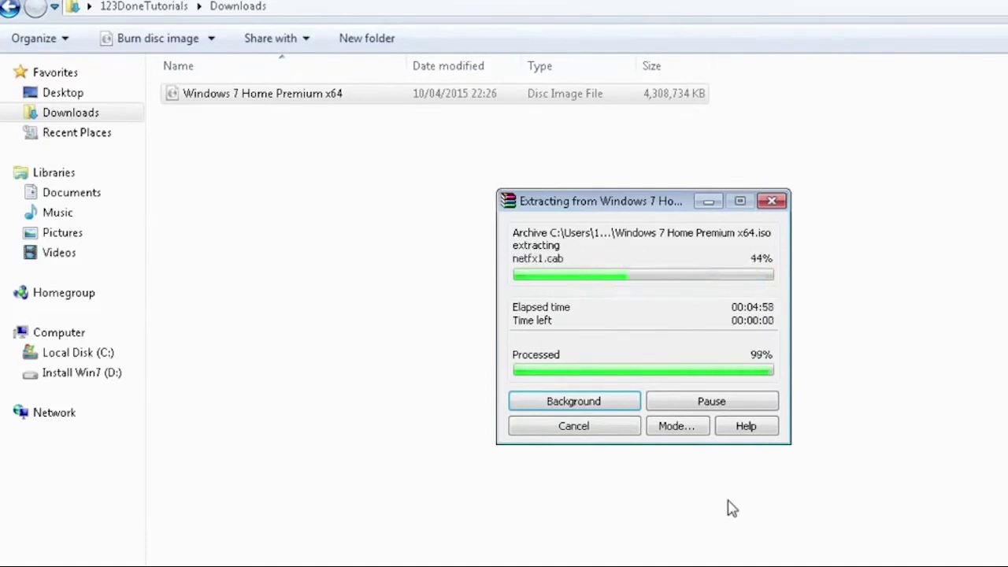
# - Check the extracted files on the Install Win7 drive, then restart the computer
pyautogui.click(112, 345)
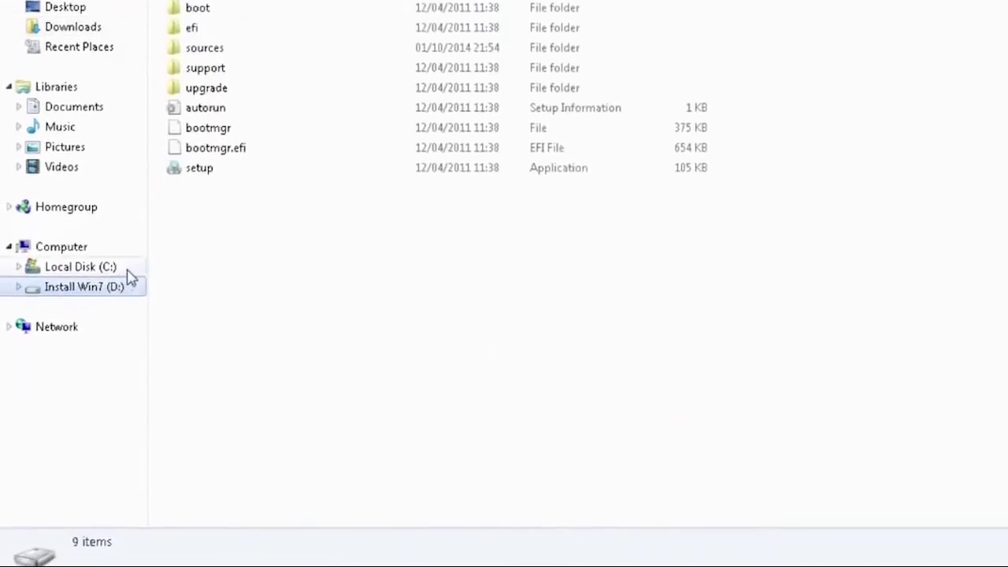
pyautogui.click(19, 555)
pyautogui.moveTo(335, 502)
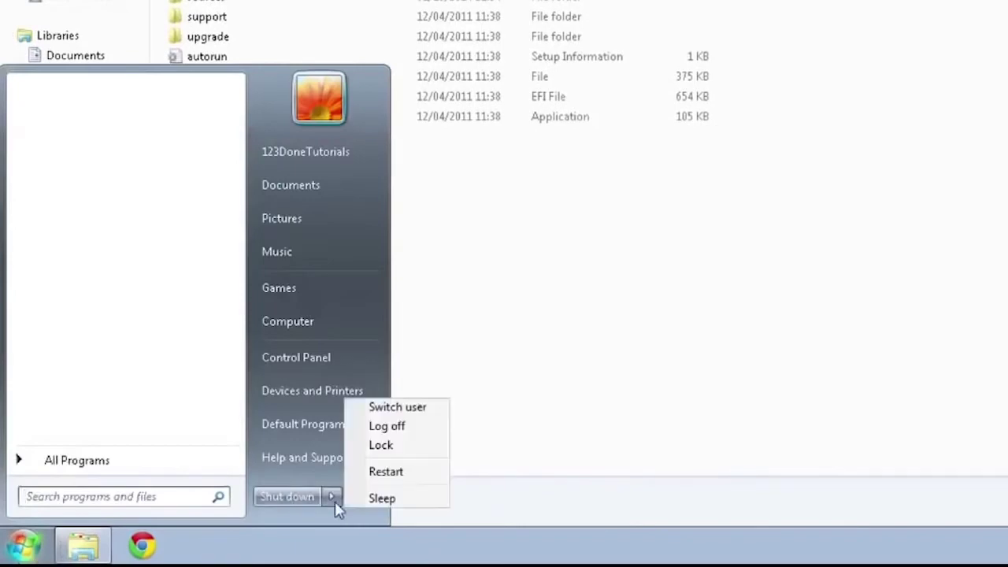
pyautogui.click(392, 472)
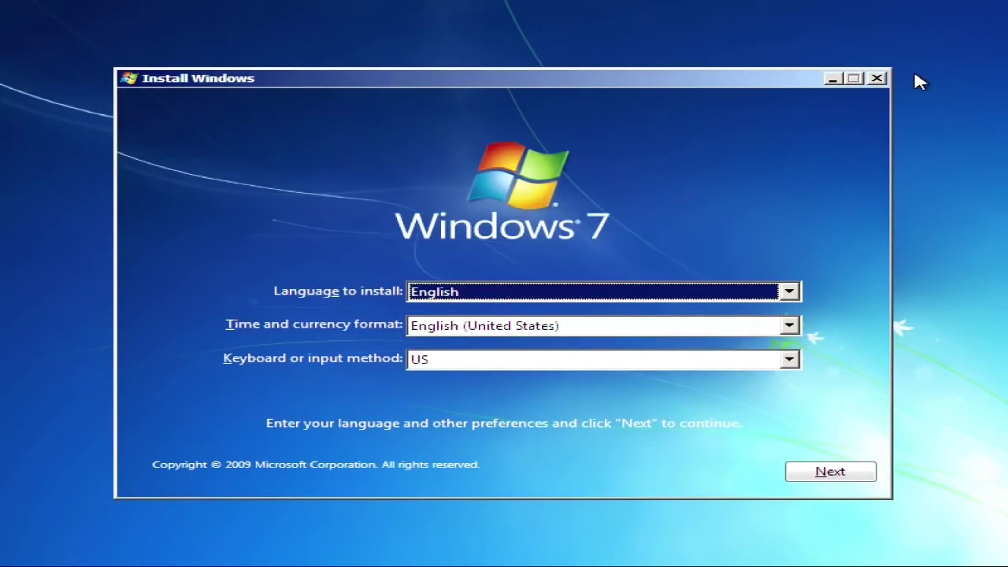
# - Open a command prompt over setup, start diskpart, run list disk and select disk 0
pyautogui.hotkey('shift', 'F10')
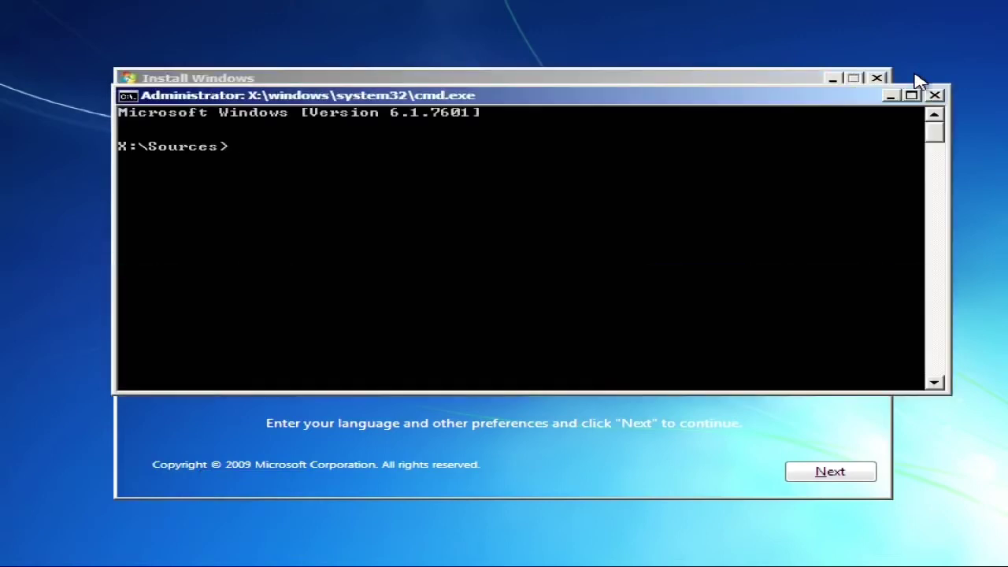
pyautogui.write('diskpart')
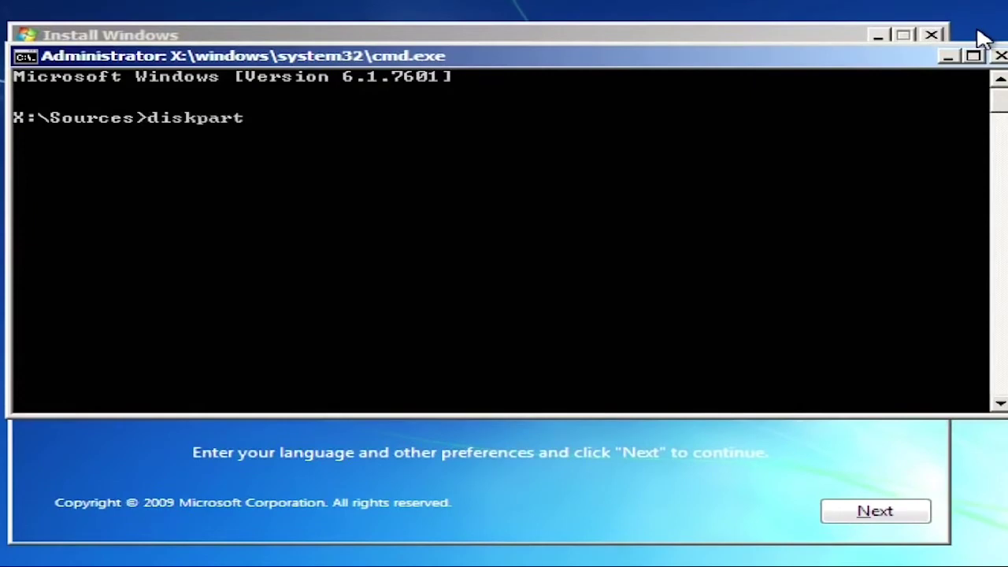
pyautogui.press('Return')
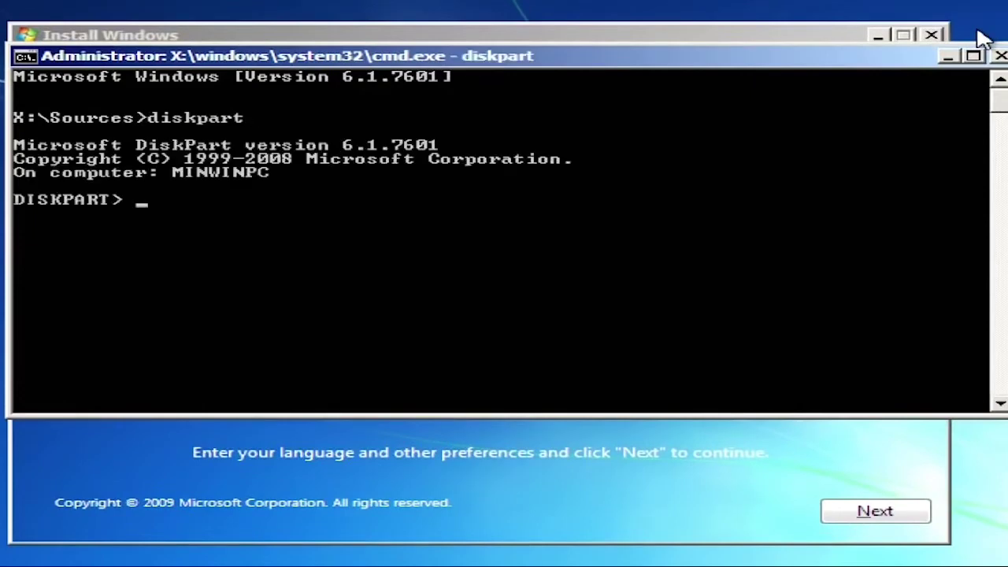
pyautogui.write('list disk')
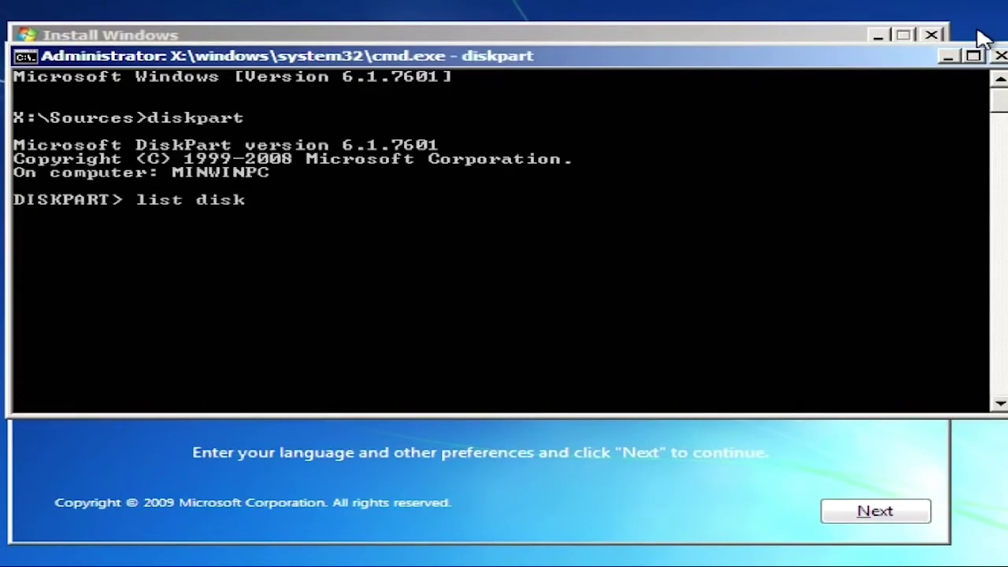
pyautogui.press('Return')
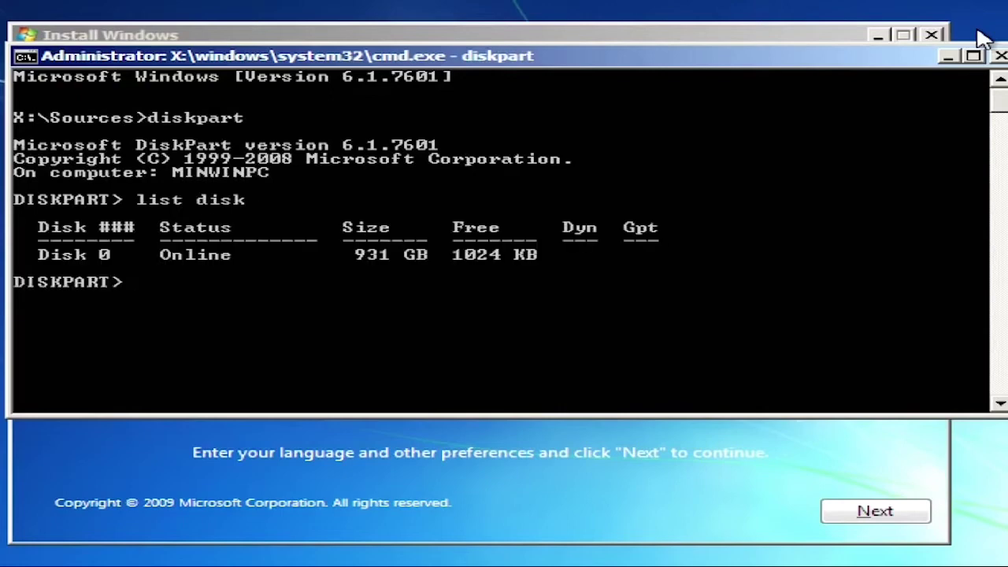
pyautogui.write('select dis')
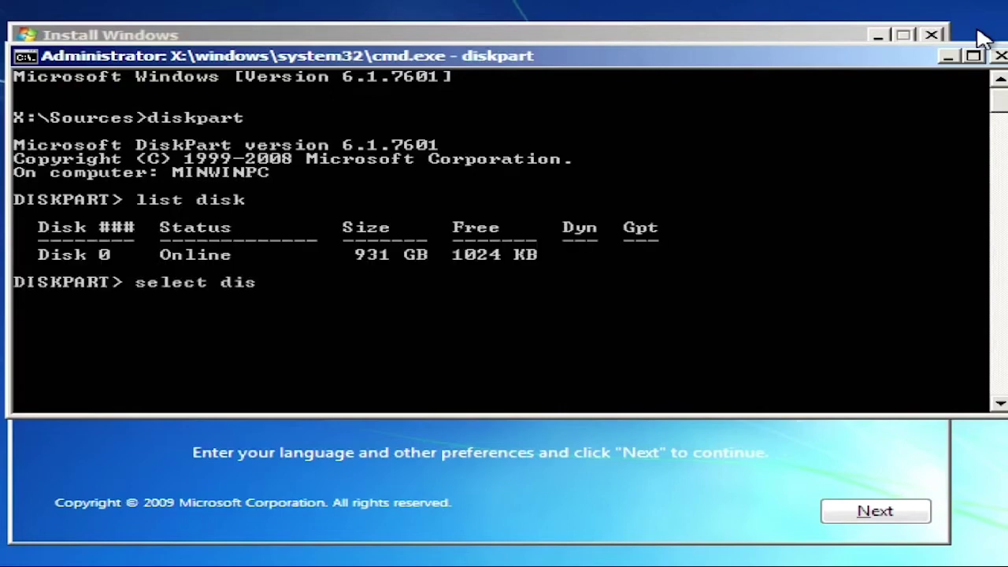
pyautogui.write('k 0')
pyautogui.press('Return')
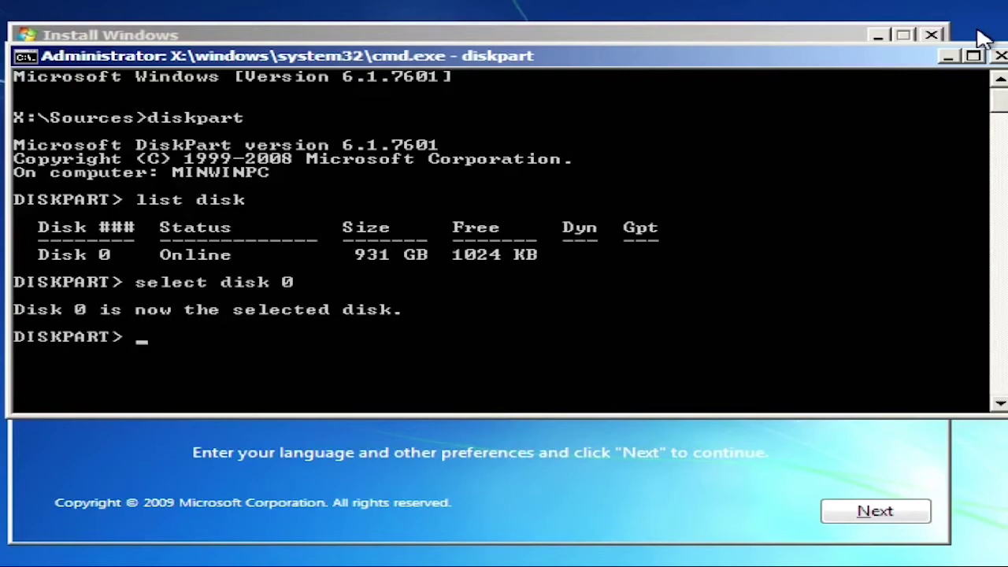
# - List Disk 0's partitions, select partition 1, mark it active, and exit DiskPart
pyautogui.write('list part')
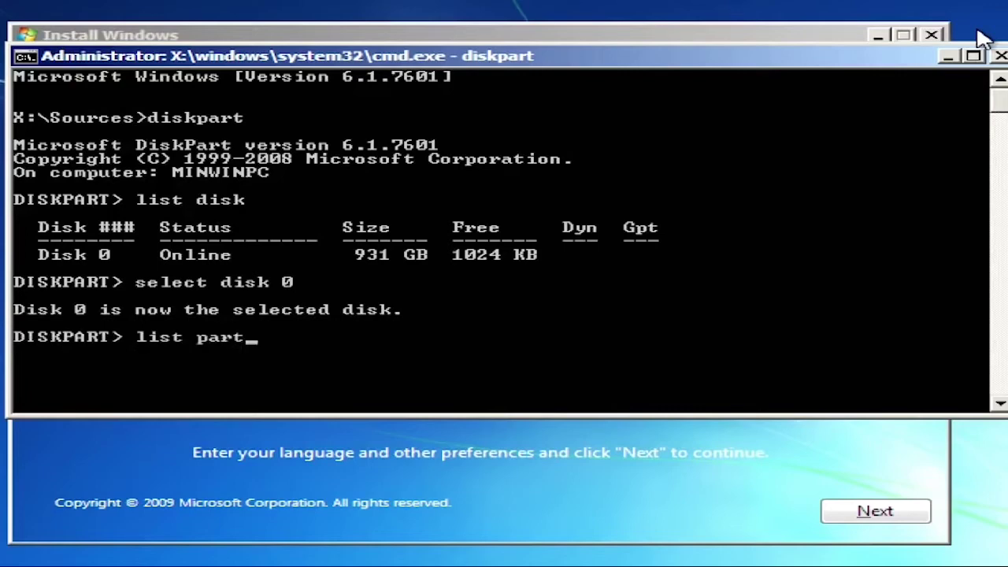
pyautogui.write('ition')
pyautogui.press('Return')
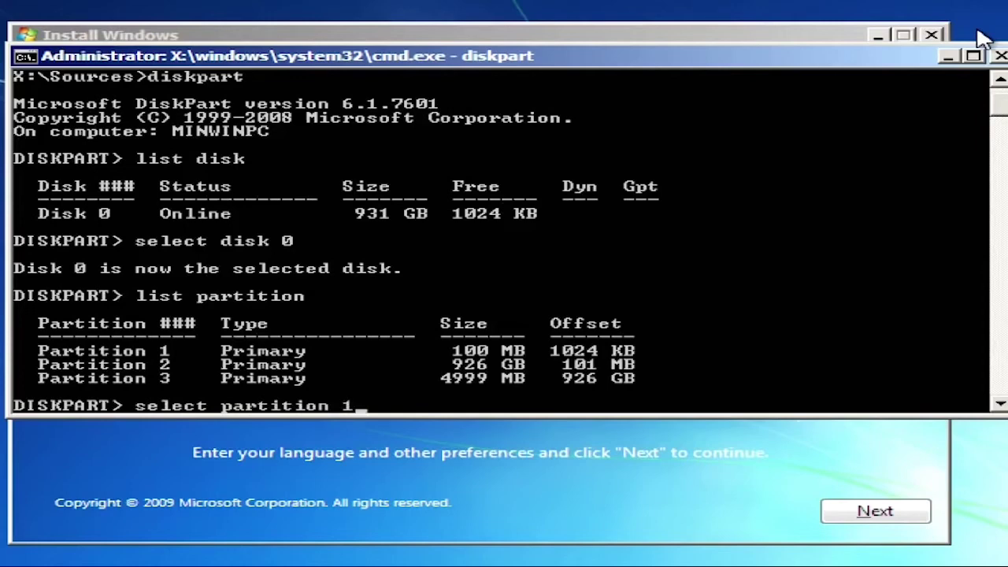
pyautogui.press('Return')
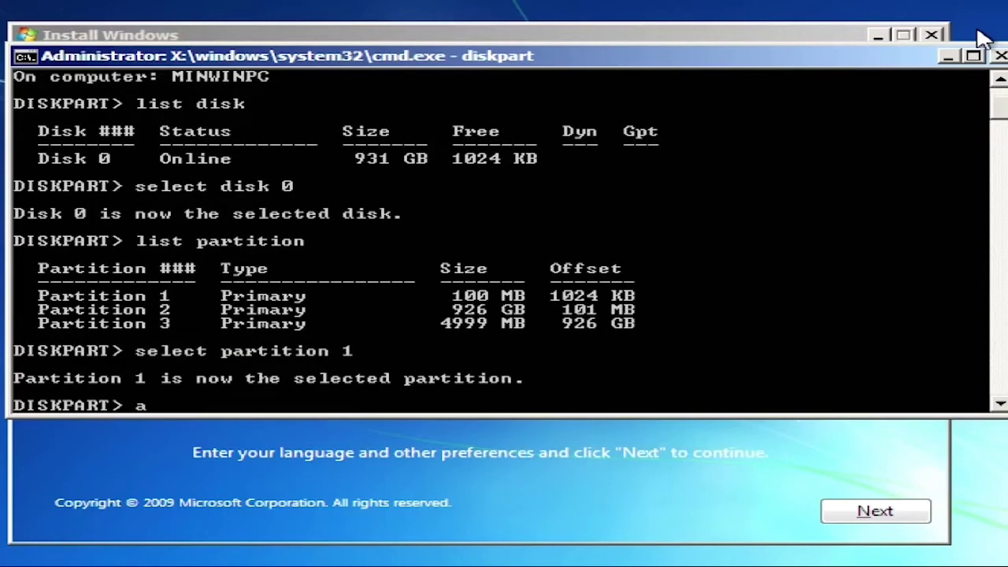
pyautogui.write('active')
pyautogui.press('Return')
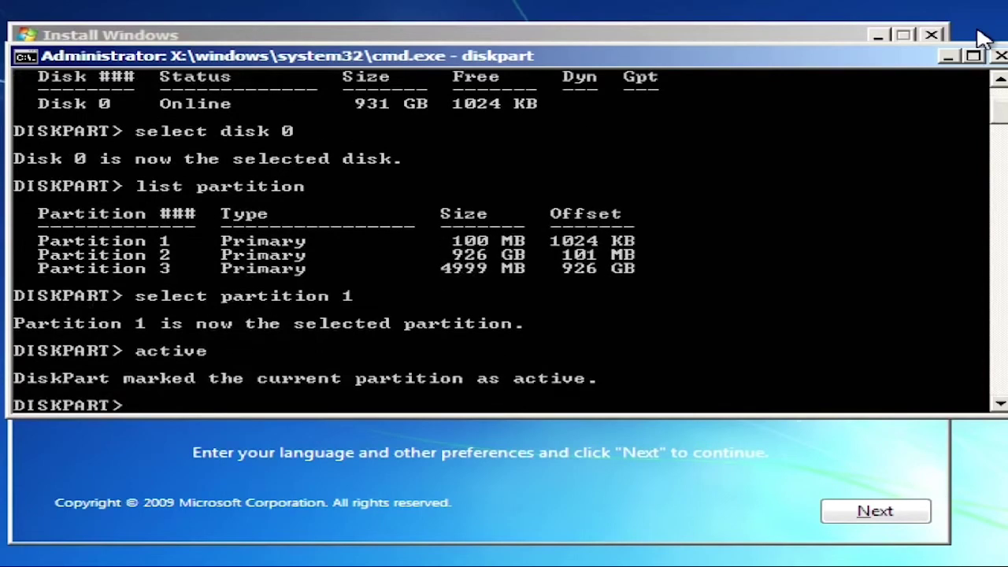
pyautogui.write('exit')
pyautogui.press('Return')
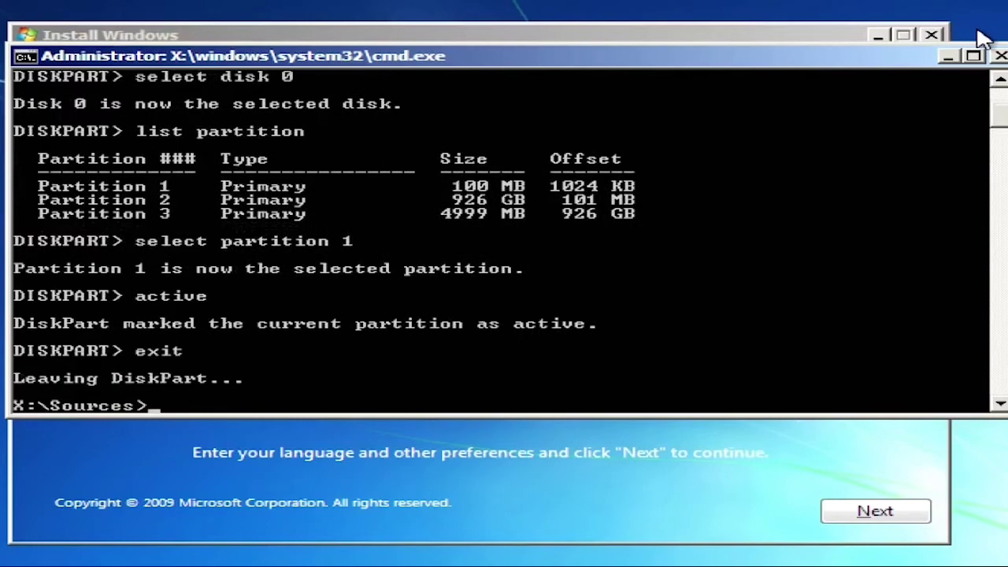
# - Back in setup, choose English (United Kingdom) time format, accept the licence, and pick Custom installation
pyautogui.click(1000, 55)
pyautogui.click(825, 334)
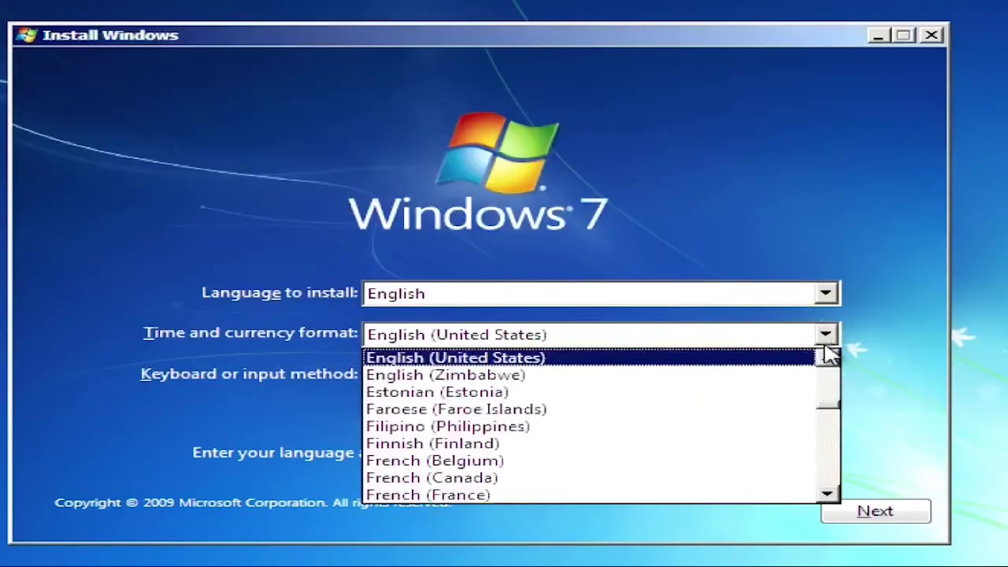
pyautogui.click(803, 370)
pyautogui.click(878, 511)
pyautogui.click(482, 287)
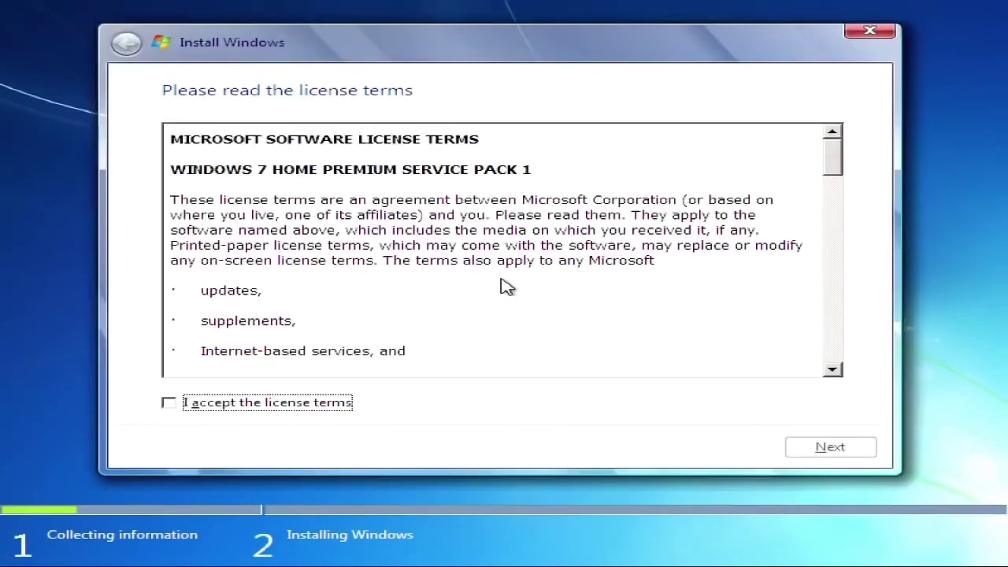
pyautogui.click(292, 402)
pyautogui.click(807, 447)
pyautogui.click(642, 280)
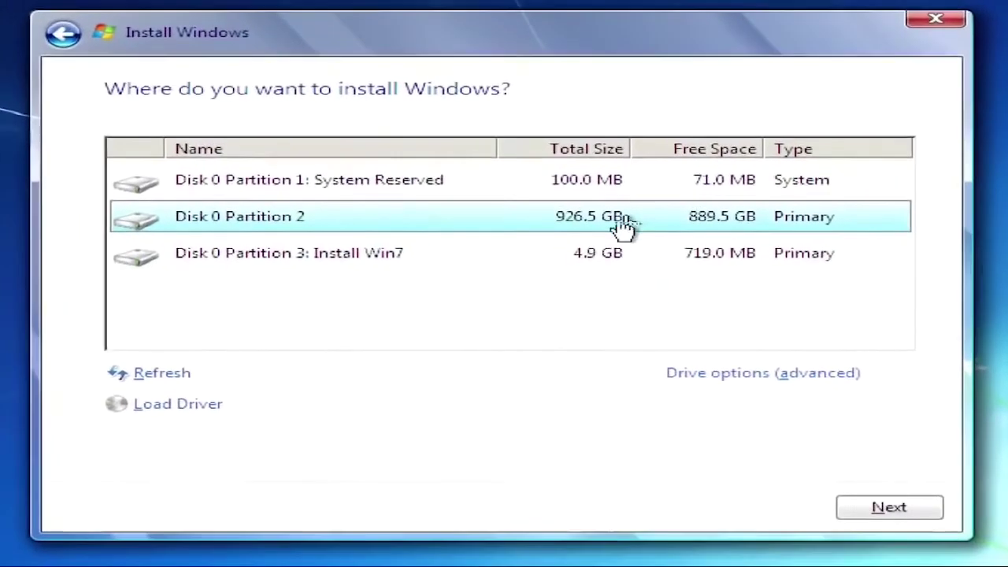
# - Delete Disk 0 Partition 2 and the System Reserved partition, then install into the unallocated space
pyautogui.click(671, 375)
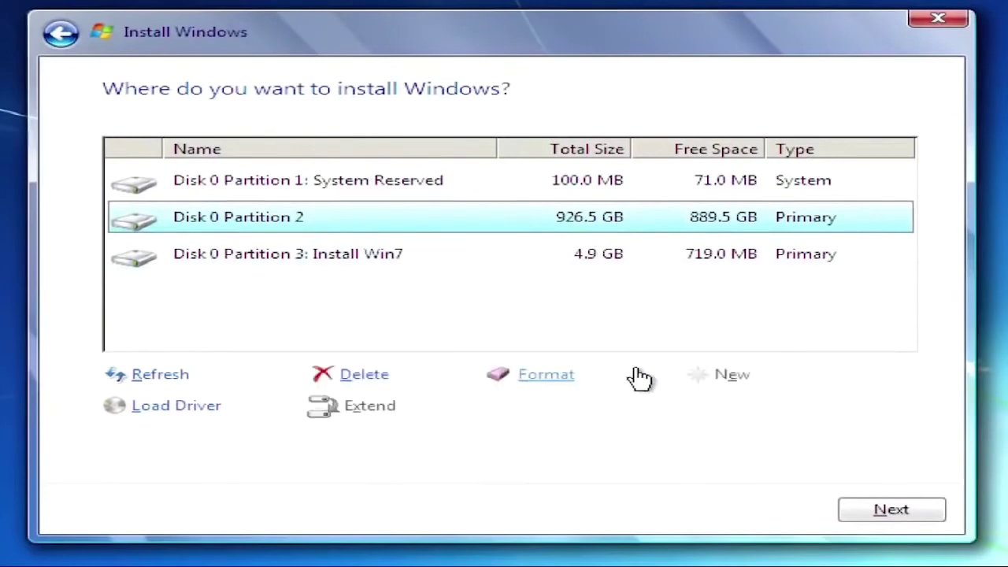
pyautogui.click(337, 378)
pyautogui.click(676, 414)
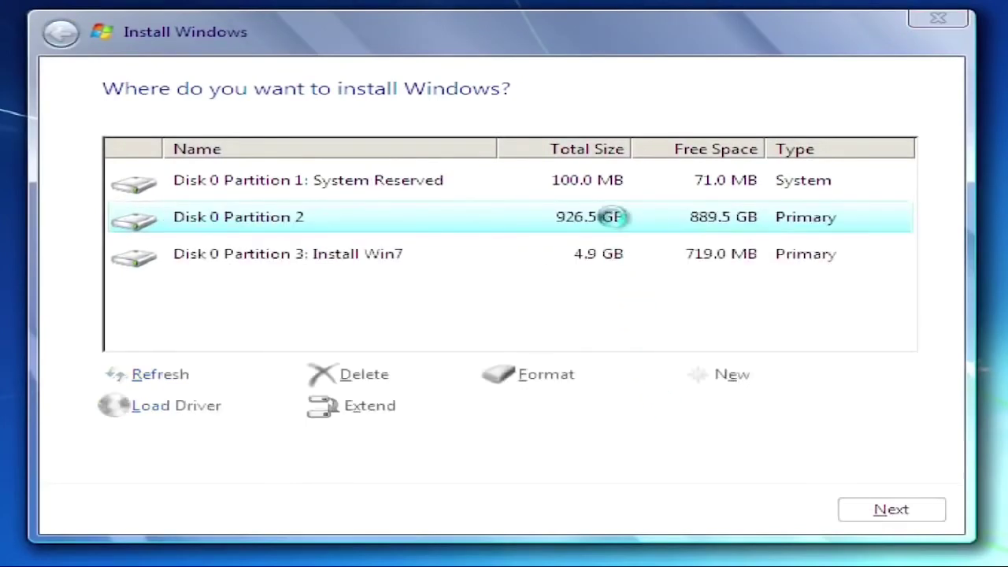
pyautogui.click(622, 189)
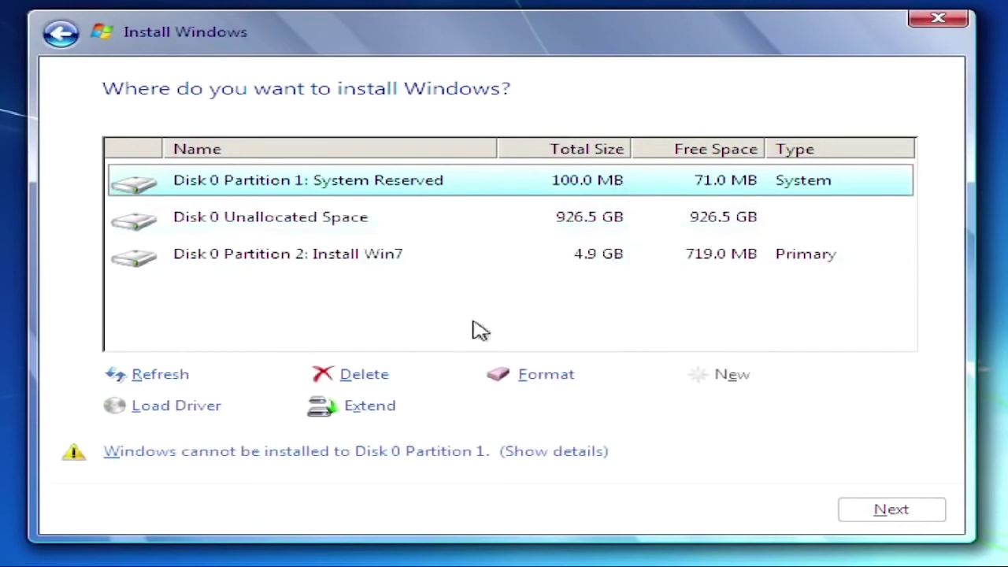
pyautogui.click(373, 376)
pyautogui.click(707, 409)
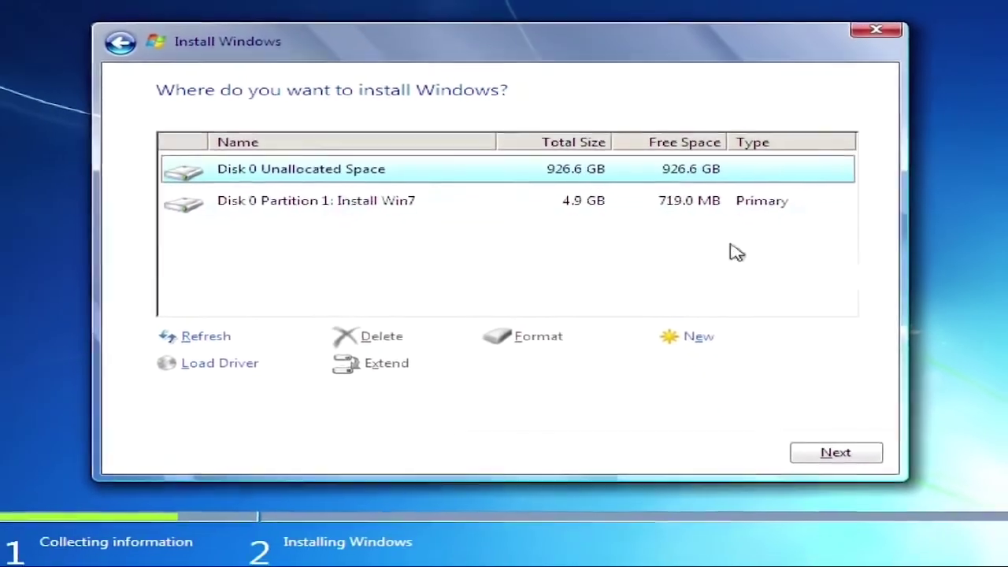
pyautogui.click(835, 453)
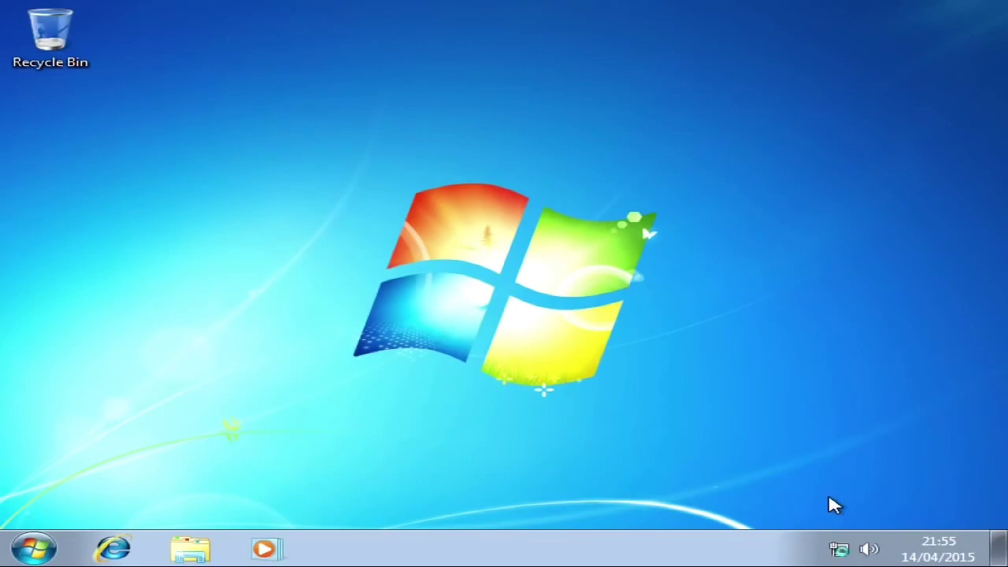
# - From the new desktop's Explorer, open Computer Management via Computer > Manage and select Disk Management
pyautogui.click(179, 545)
pyautogui.click(79, 326)
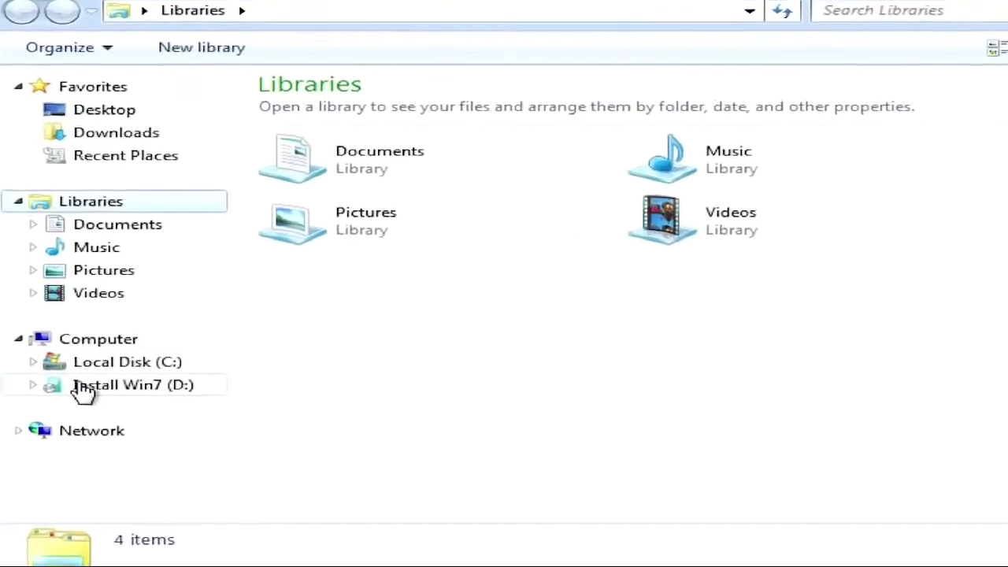
pyautogui.click(90, 339)
pyautogui.rightClick(90, 339)
pyautogui.click(185, 118)
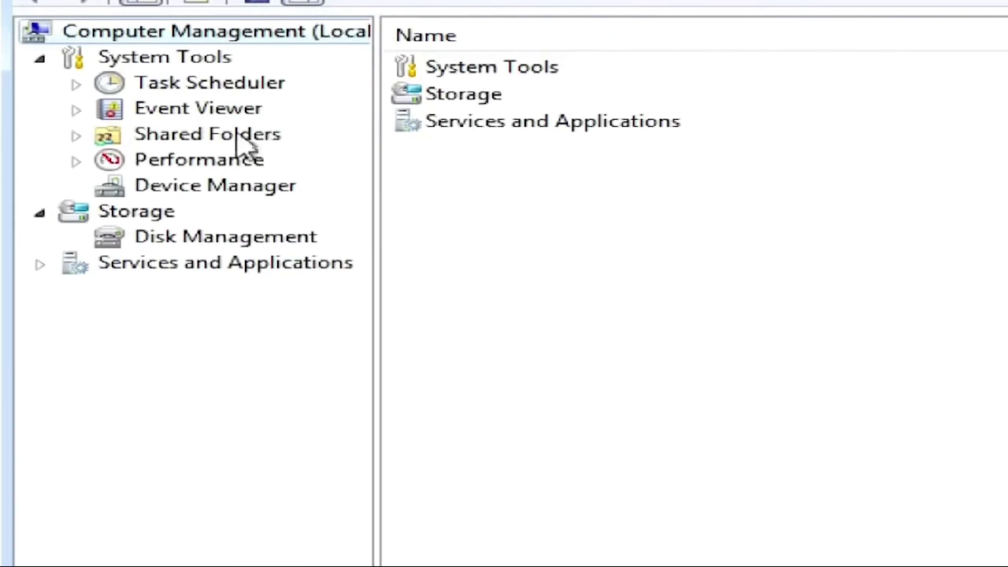
pyautogui.click(214, 240)
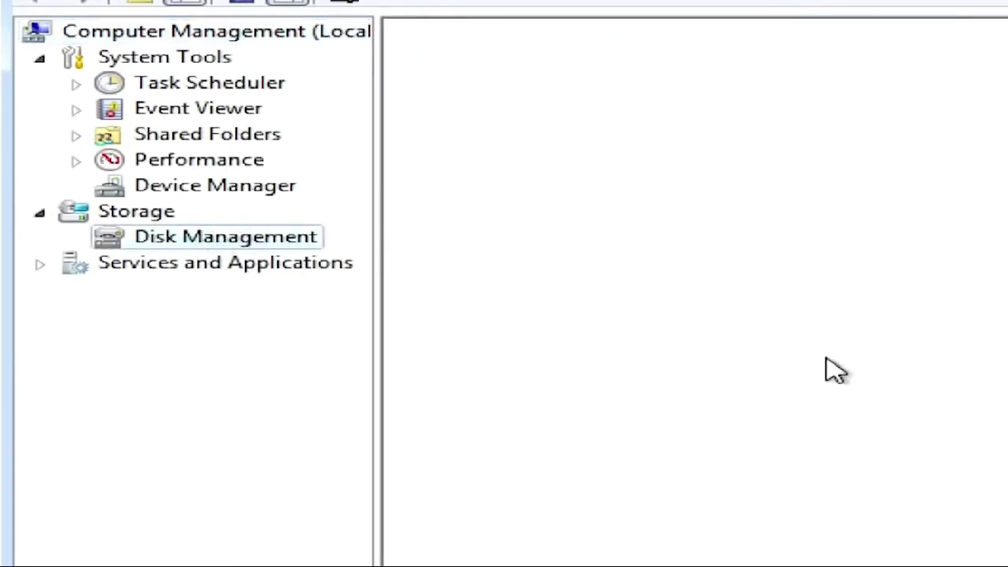